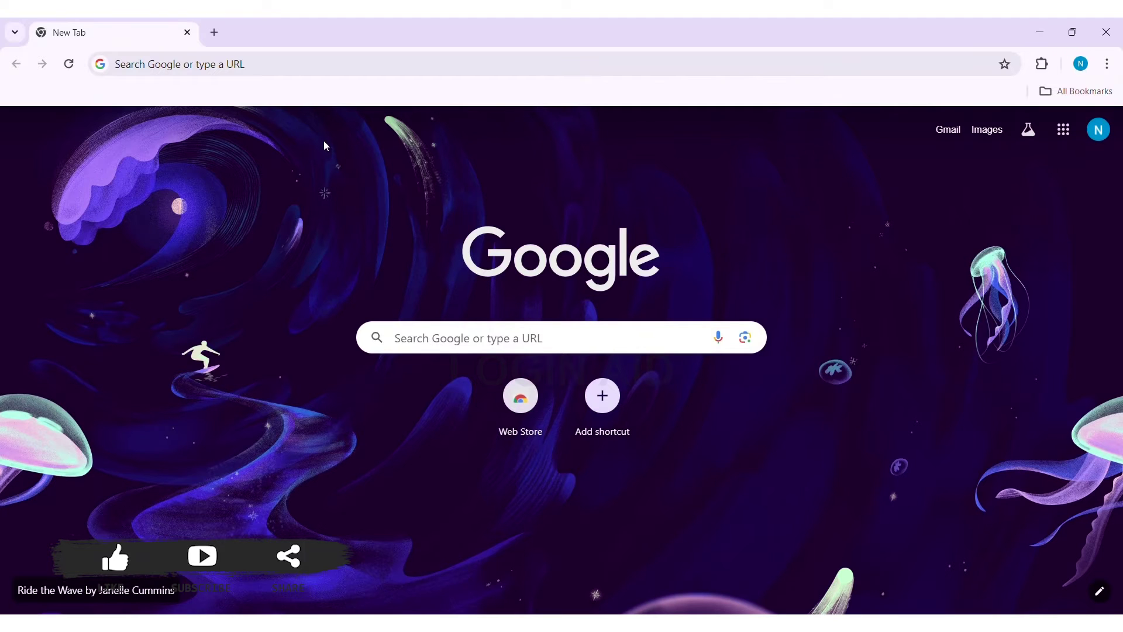
click(293, 70)
text(ww)
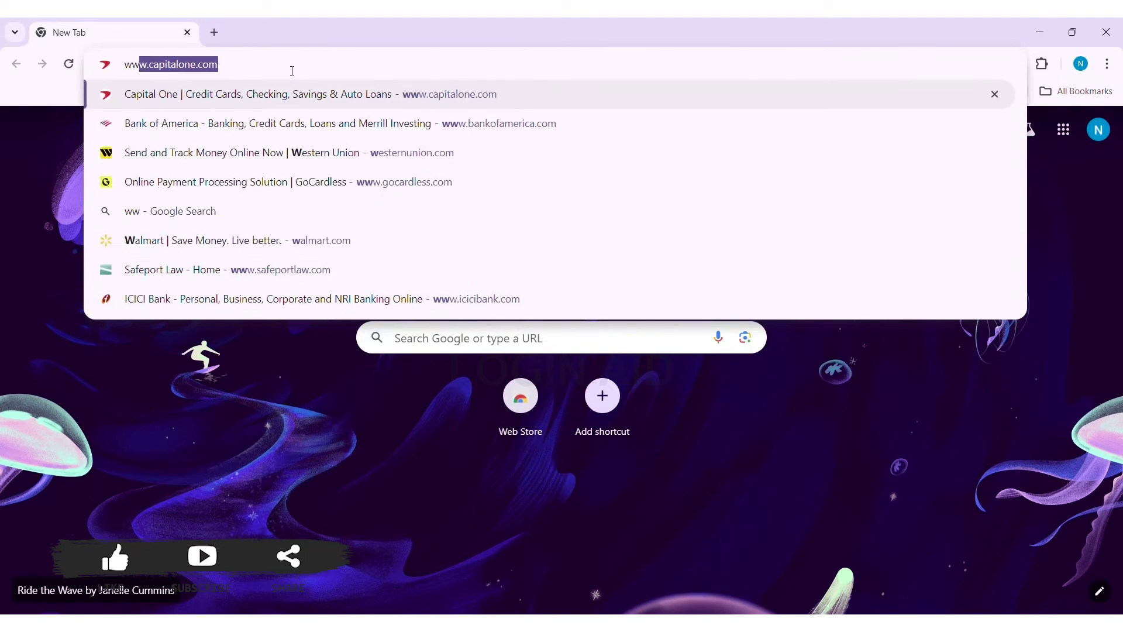
text(w.sq)
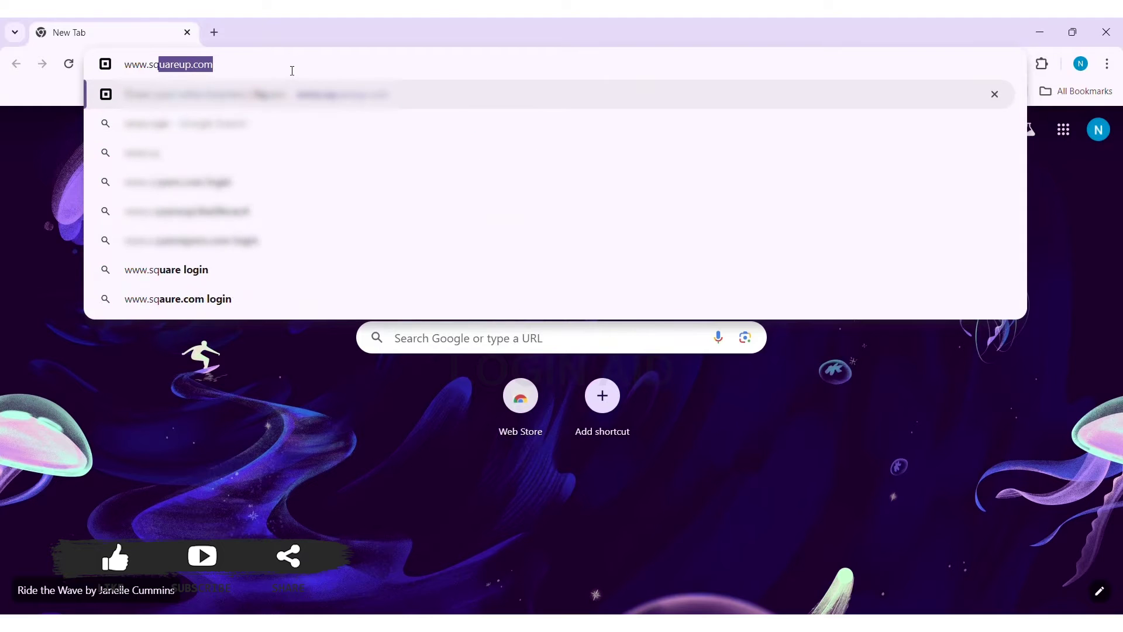
text(uareup.com)
key(Return)
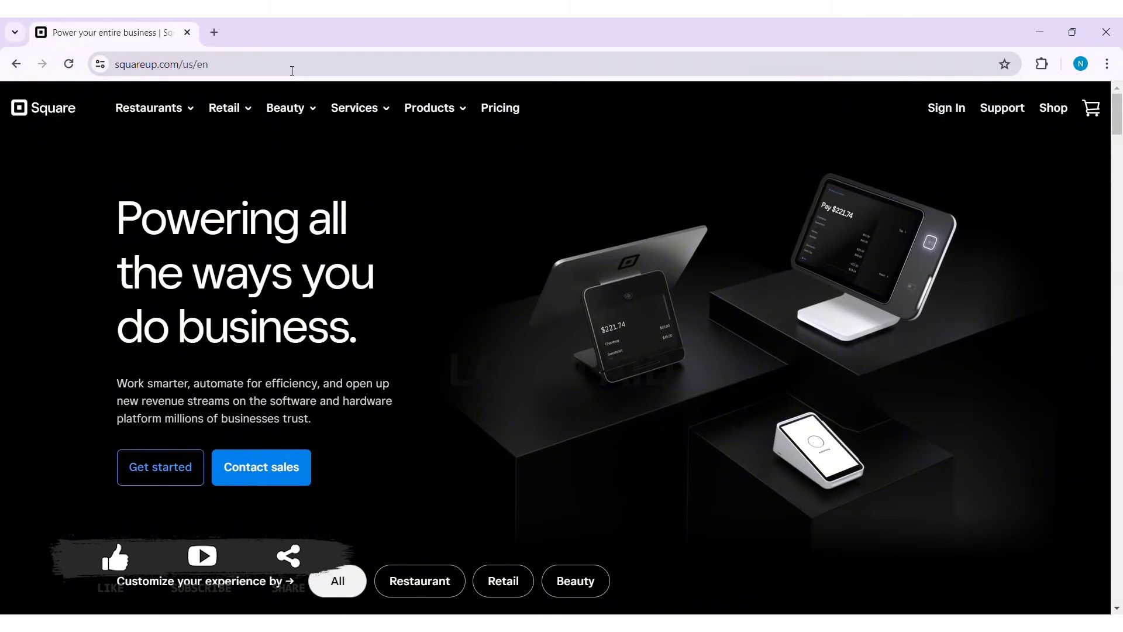
Go from Square's Sign In page to the Sign up link to start a new account.
click(949, 110)
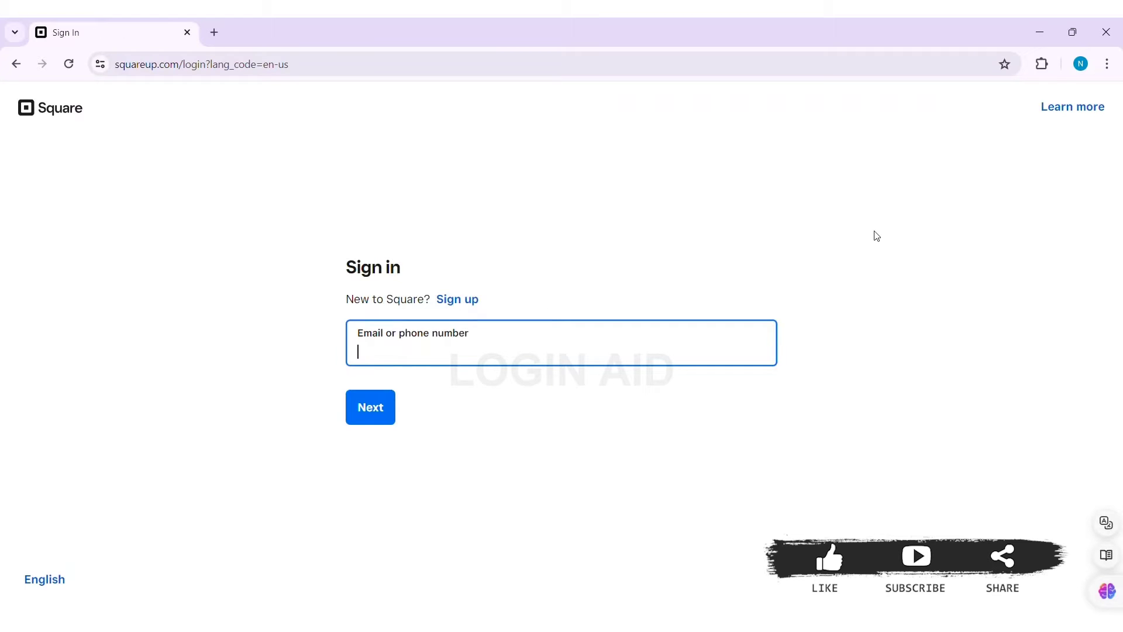
click(467, 302)
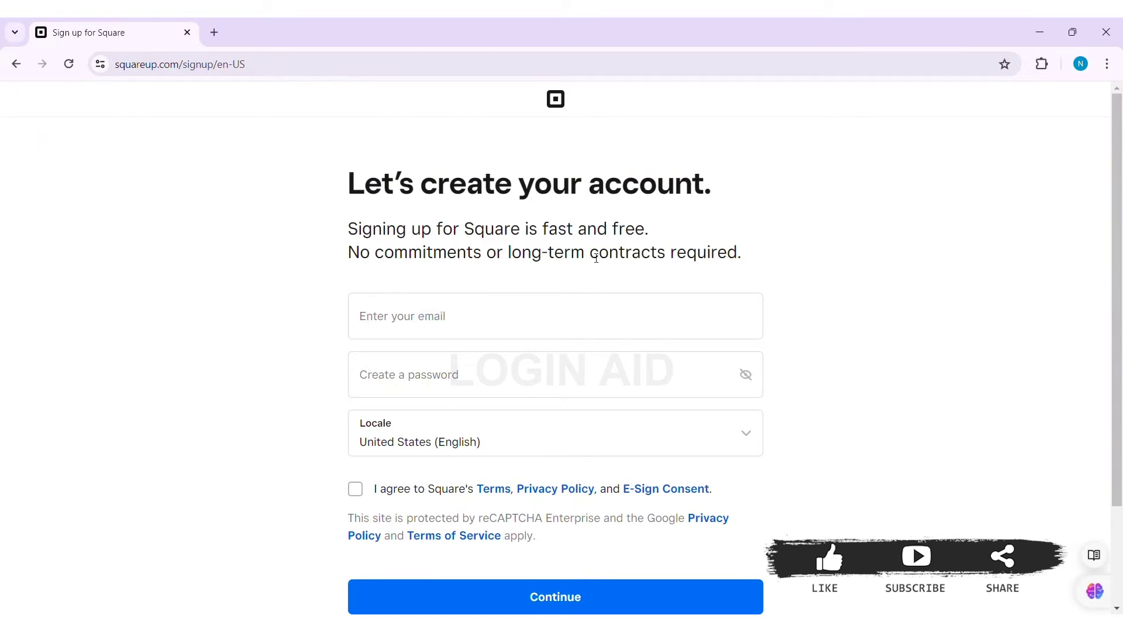
Enter the account email address and a password in the sign-up form.
click(451, 302)
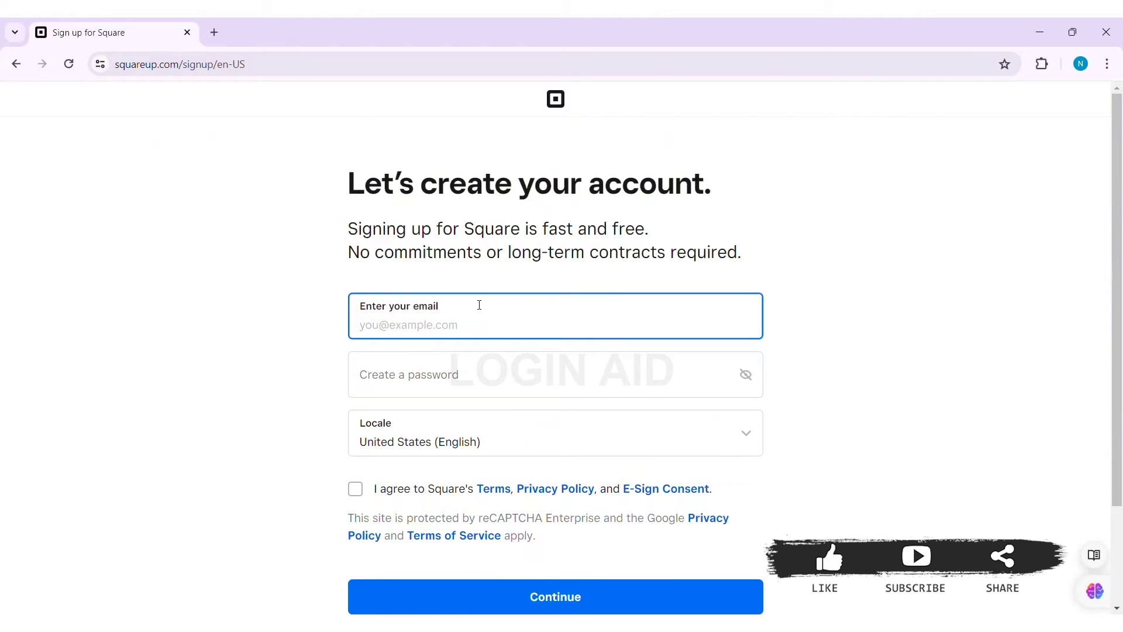
text(hannatnoa)
click(484, 364)
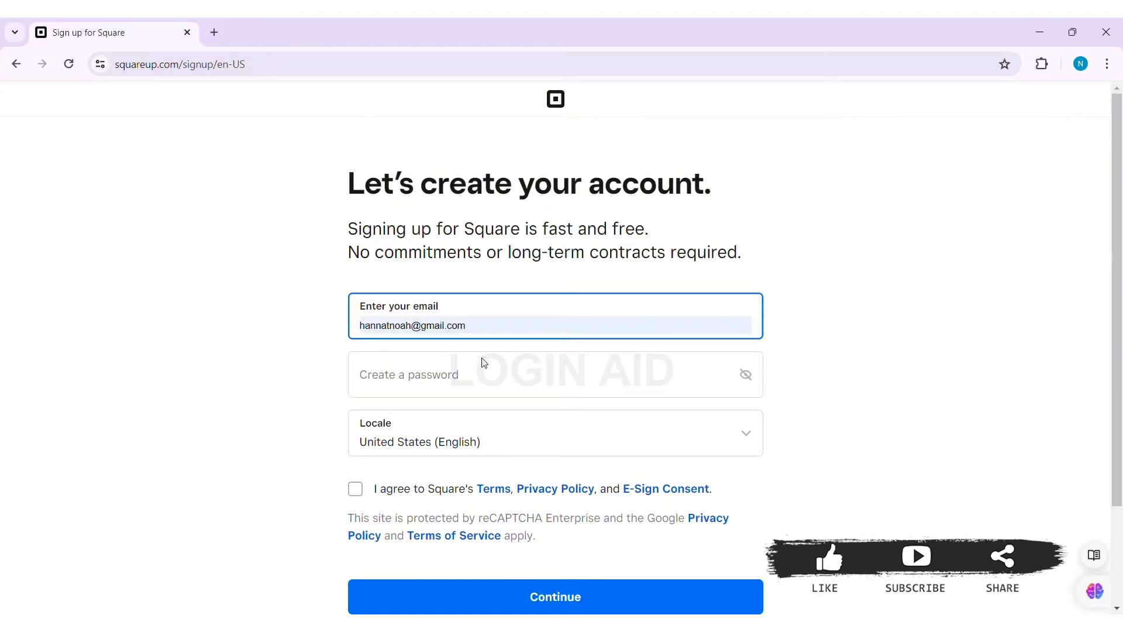
click(425, 372)
text(••)
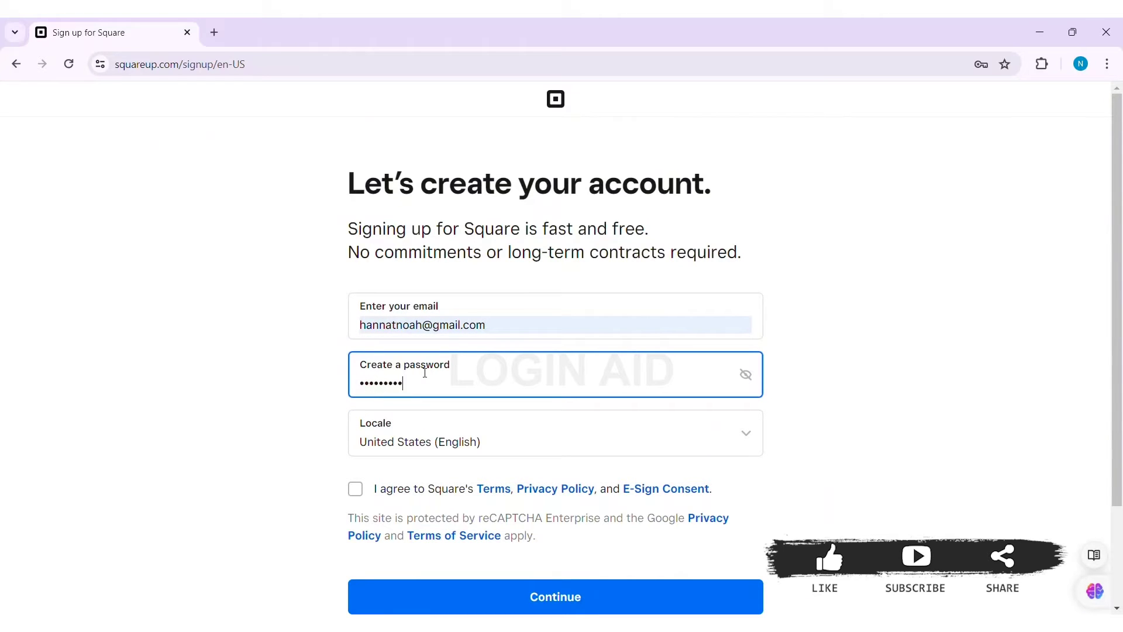
Leave the locale as United States (English) and agree to the terms and privacy policy.
click(459, 448)
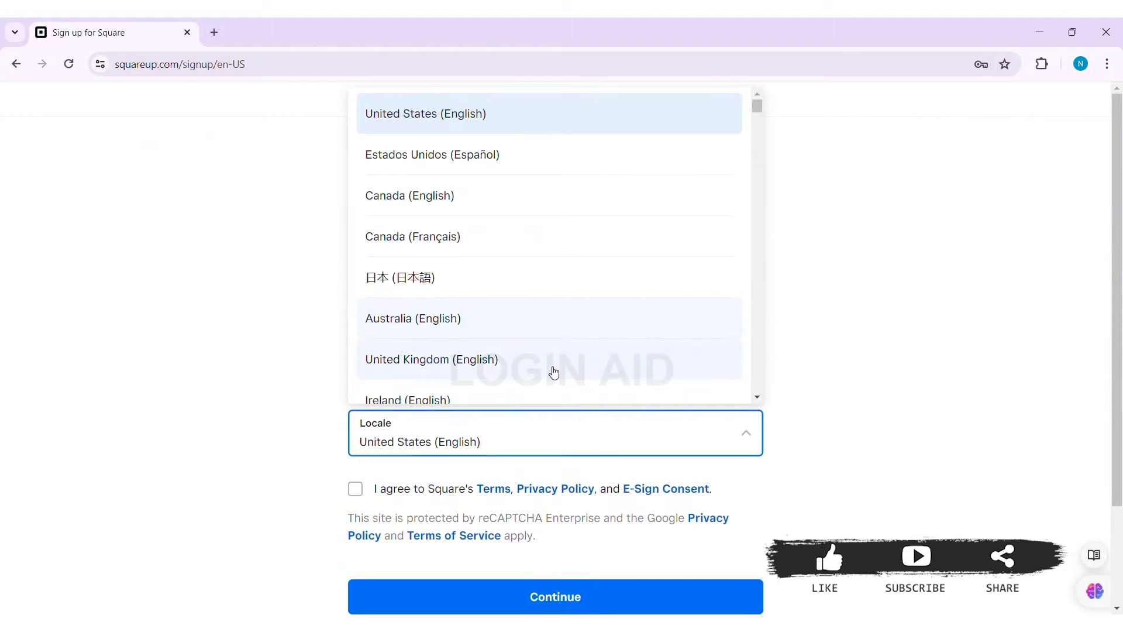
click(757, 379)
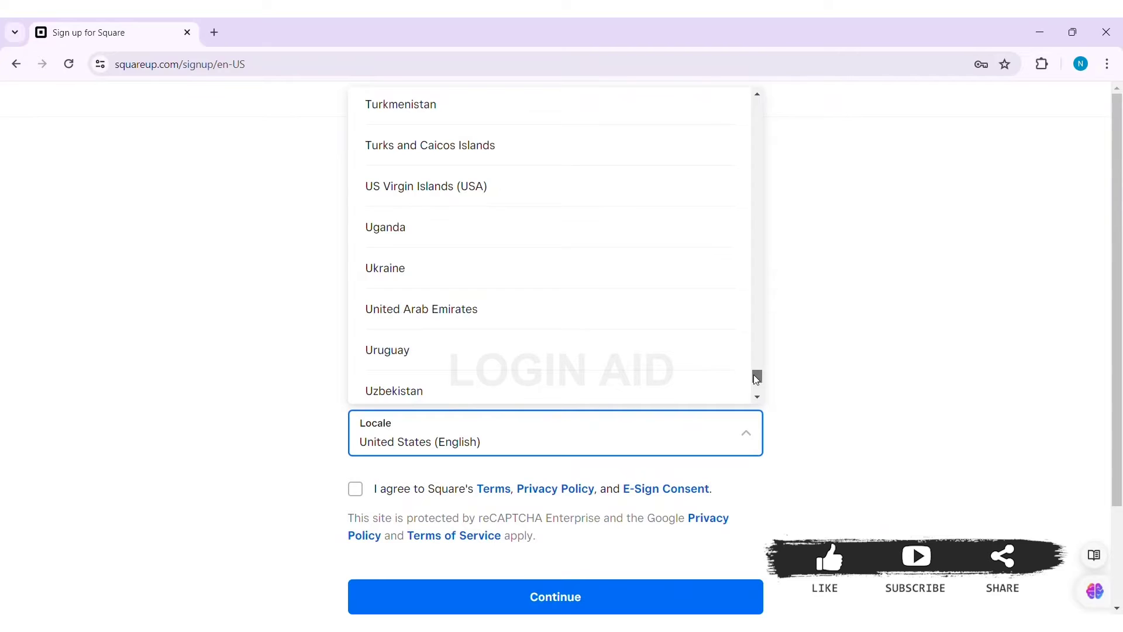
drag(757, 379, 757, 367)
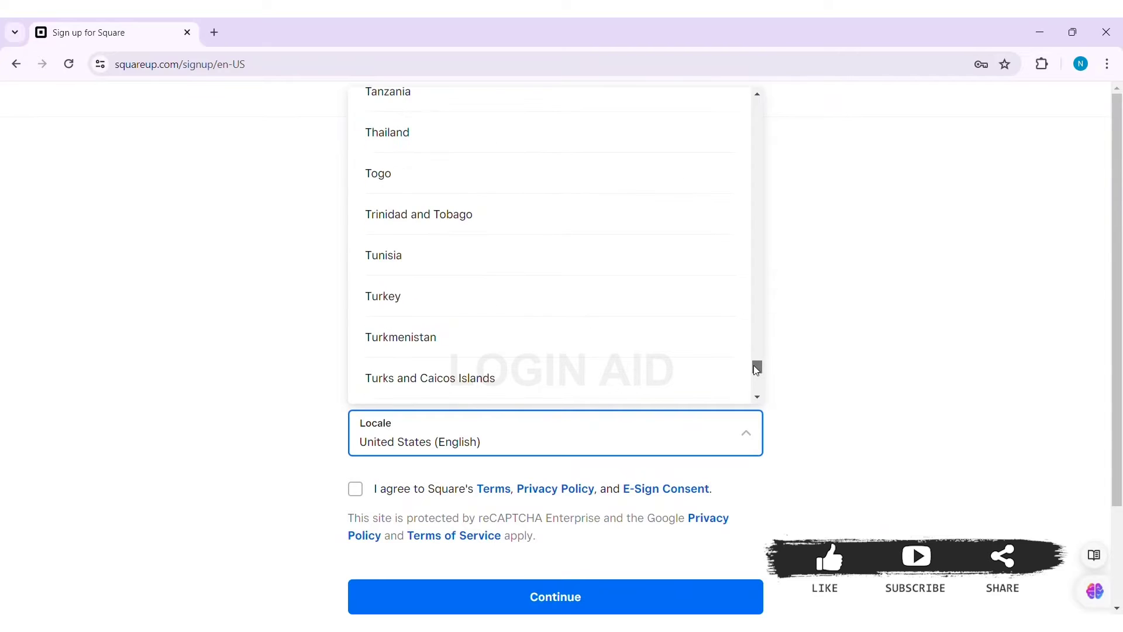
click(843, 411)
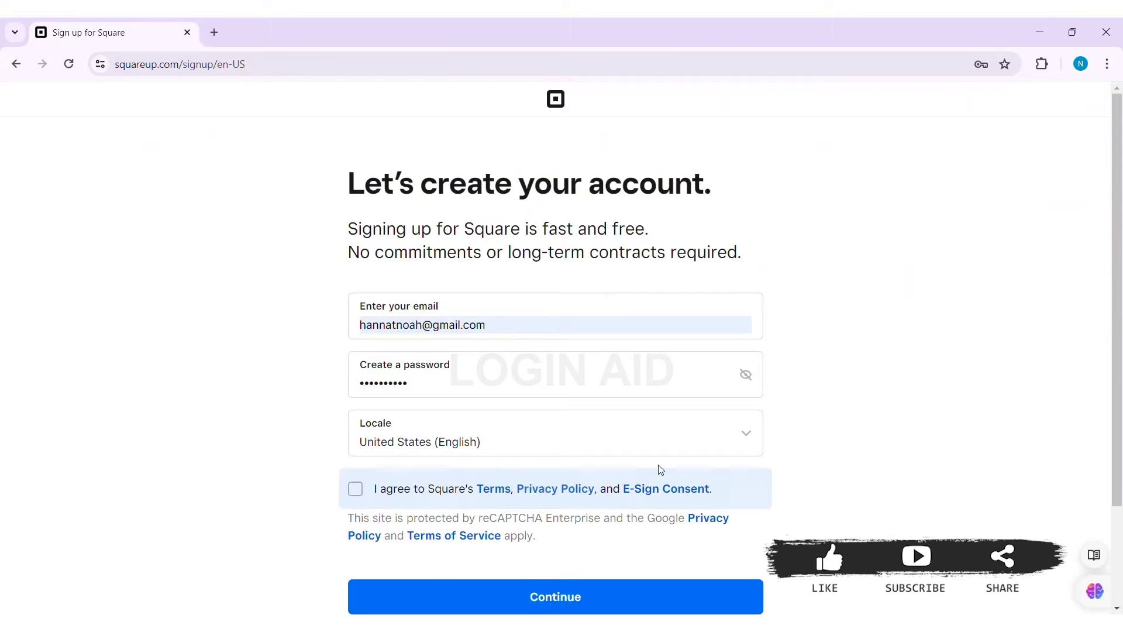
click(357, 495)
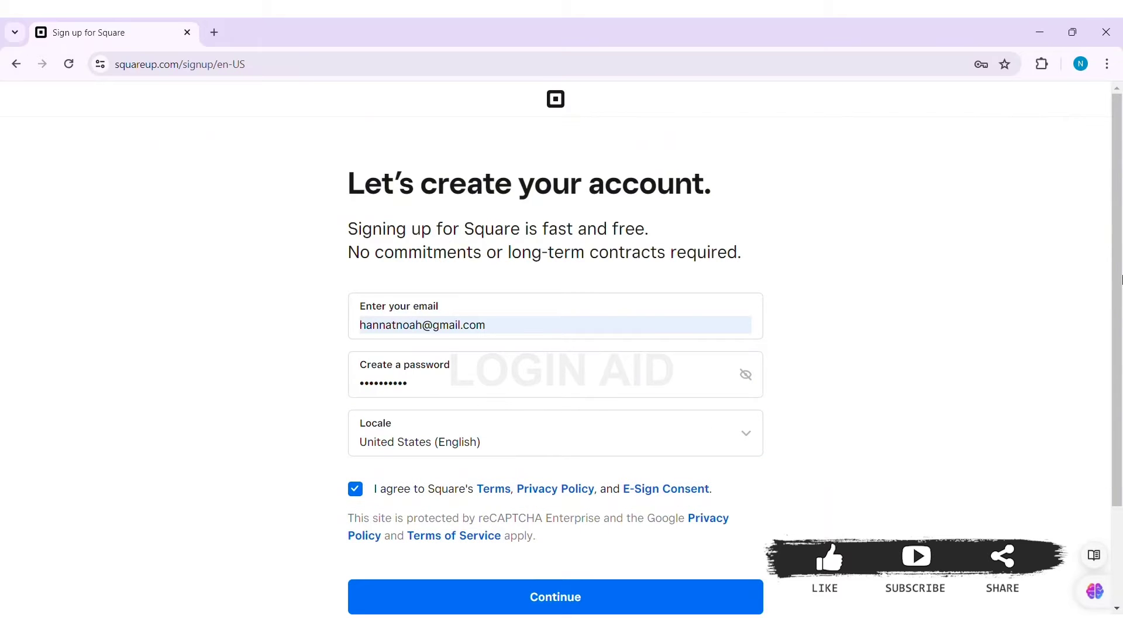
drag(1120, 279, 1121, 403)
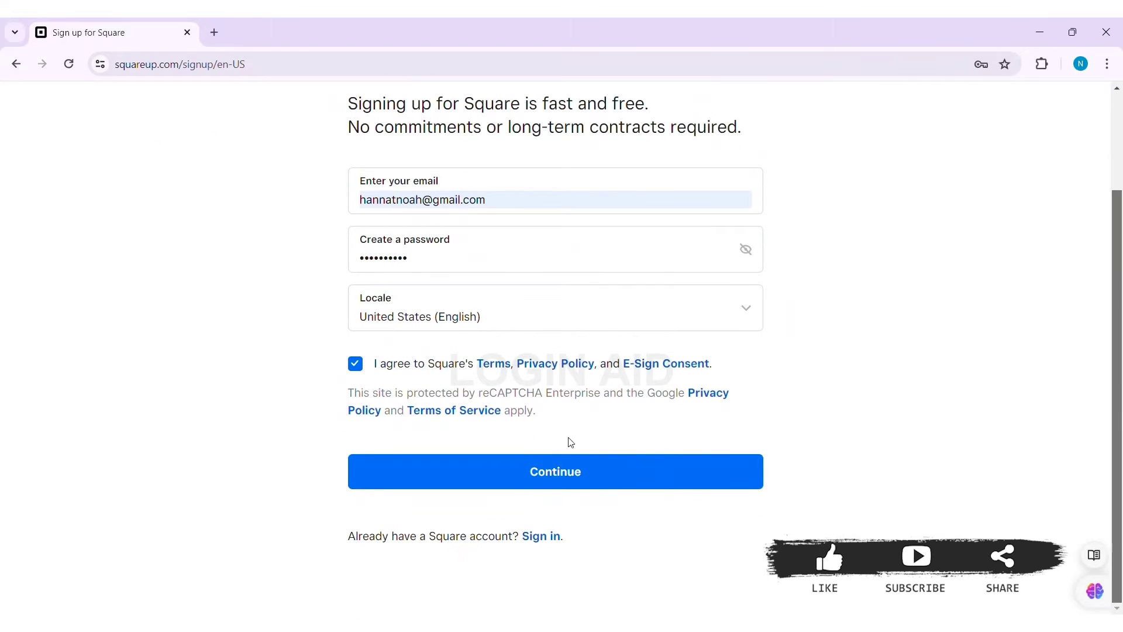
Continue sign-up, name the business 'harro', choose Events/Festivals, and start using Square.
click(577, 476)
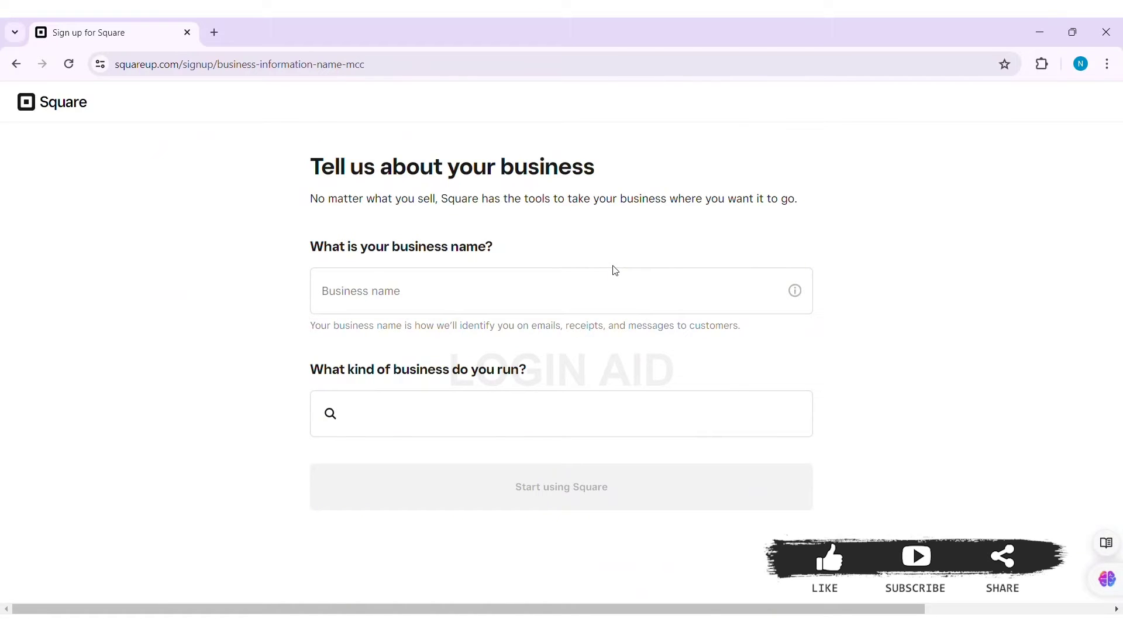
click(580, 294)
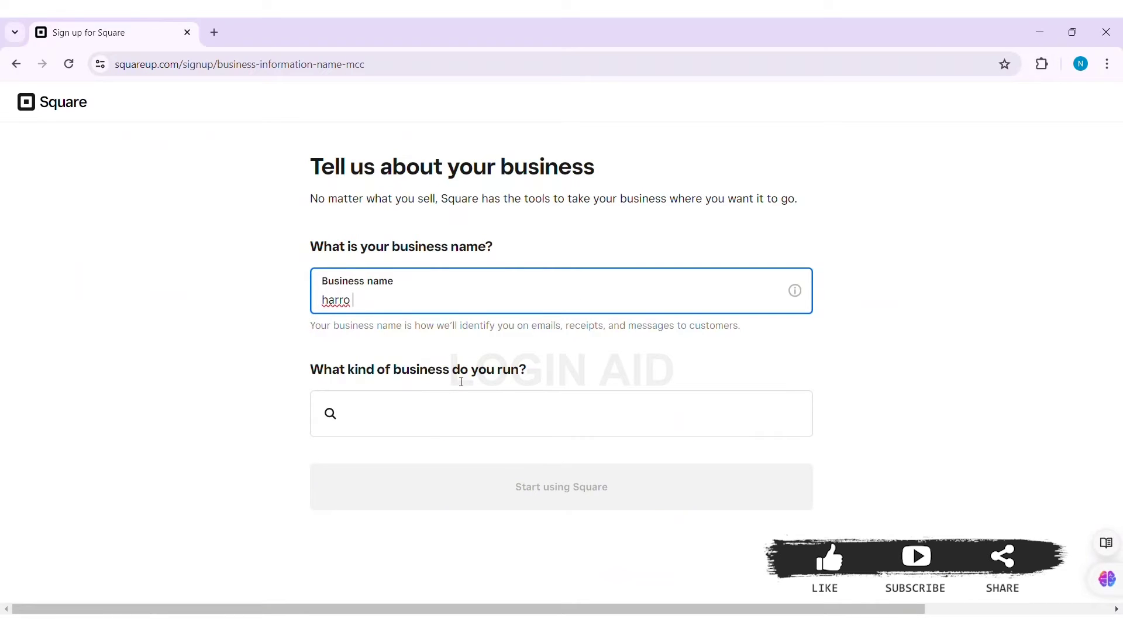
click(455, 416)
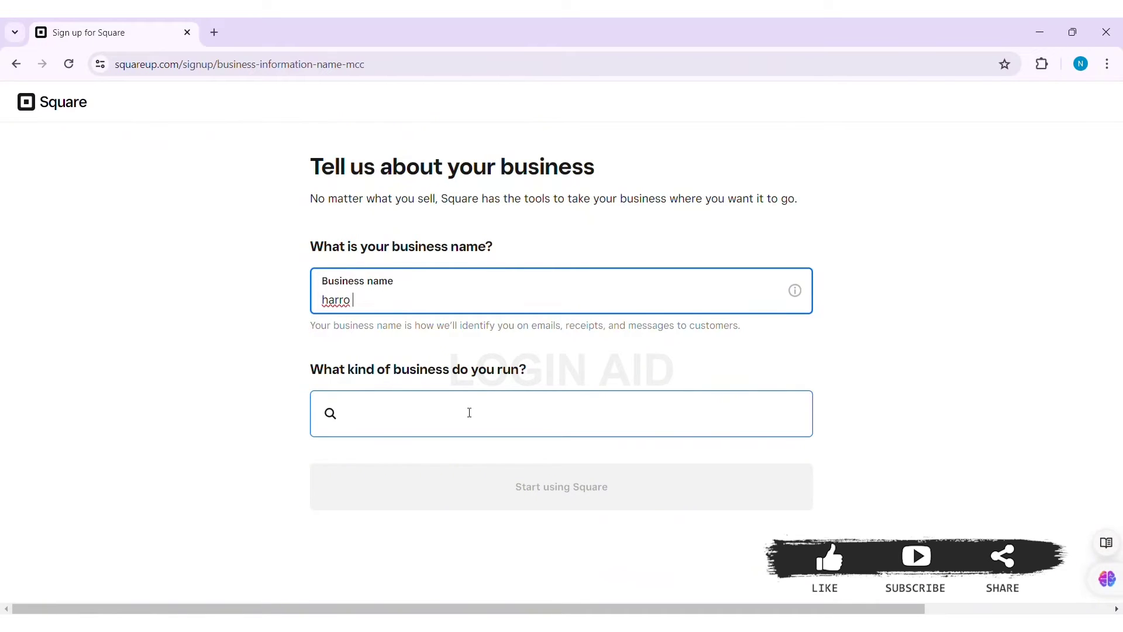
click(470, 412)
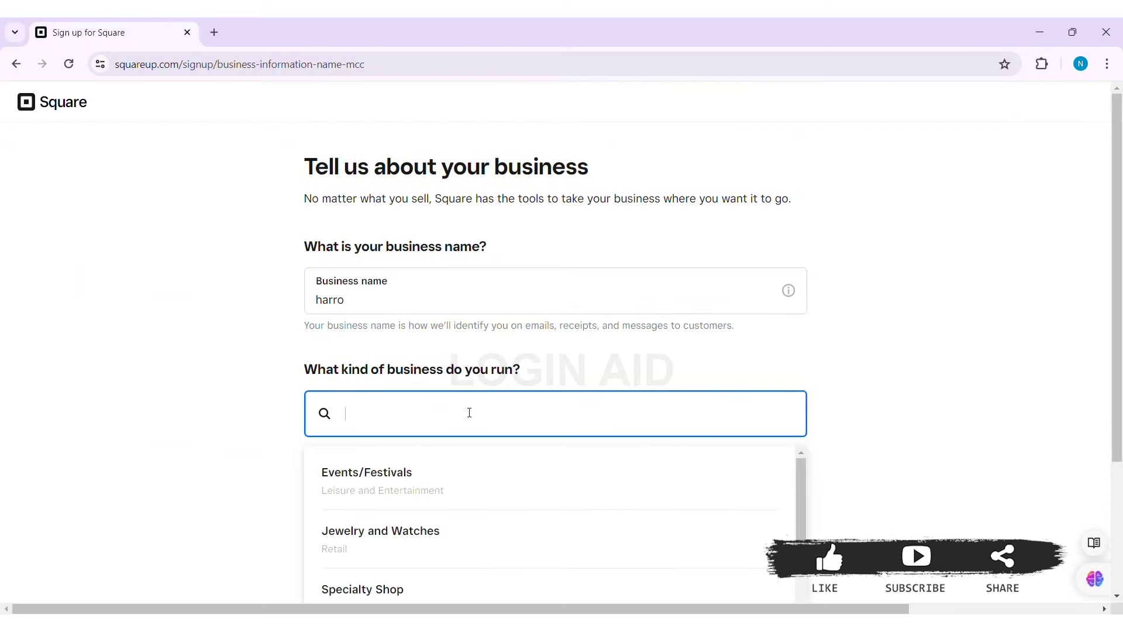
click(695, 480)
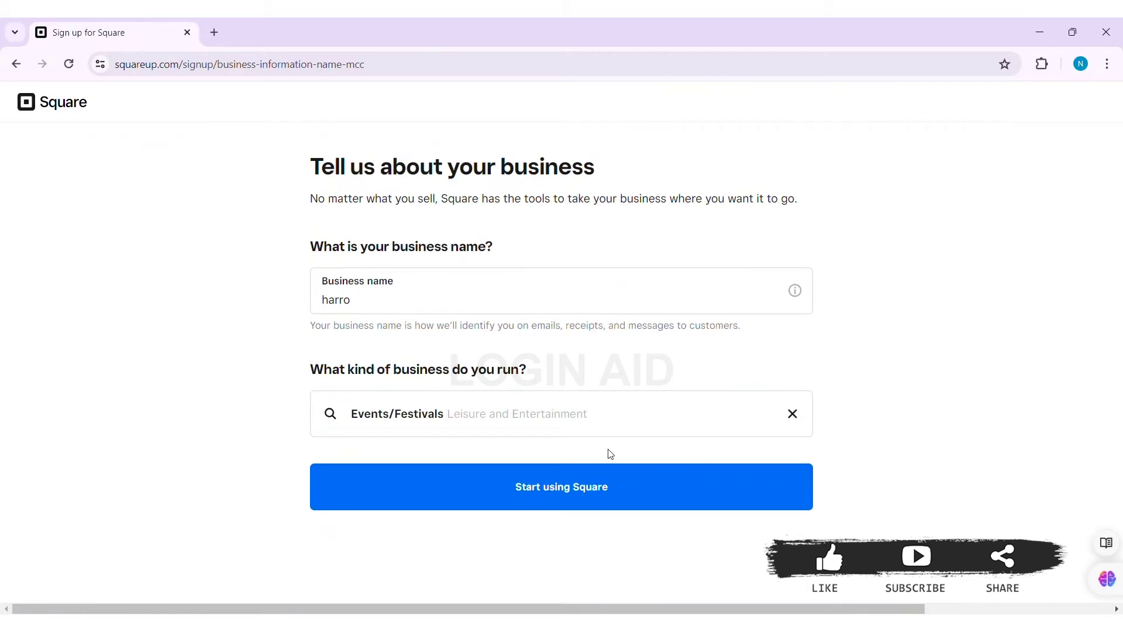
click(612, 501)
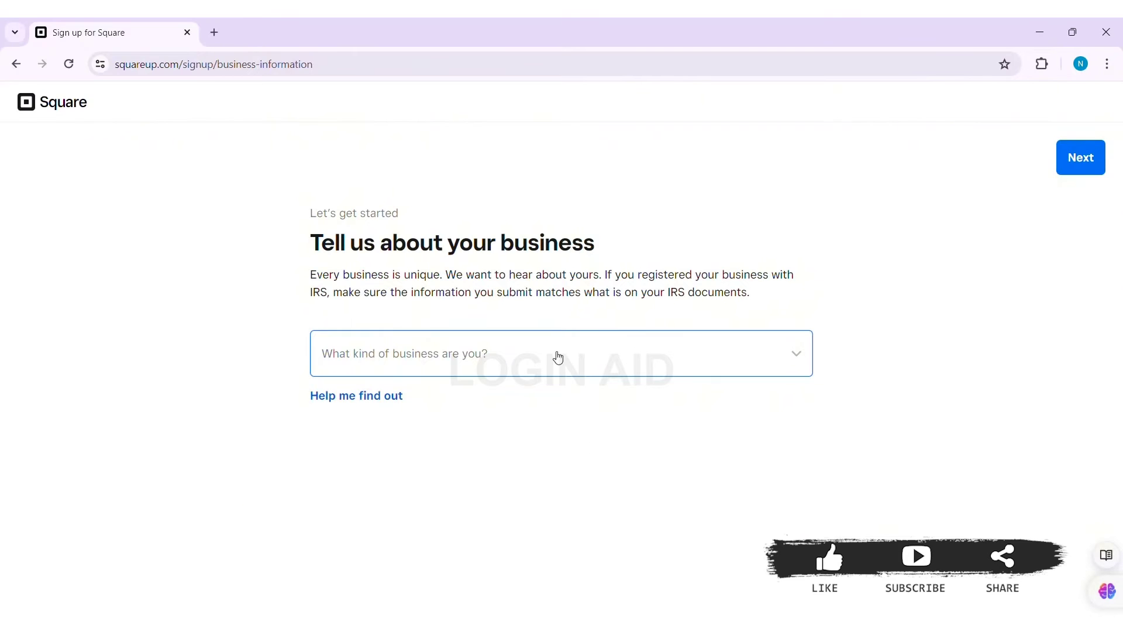
Set the business structure to Private Company with legal name 'halo harro' and DBA 'harro'.
click(594, 354)
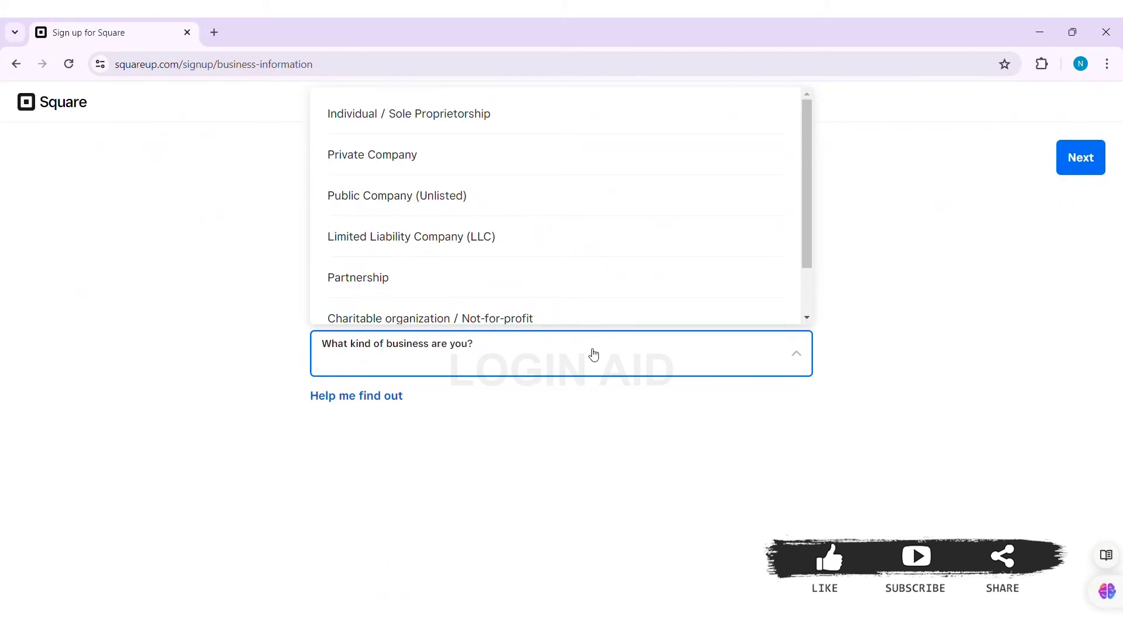
click(610, 176)
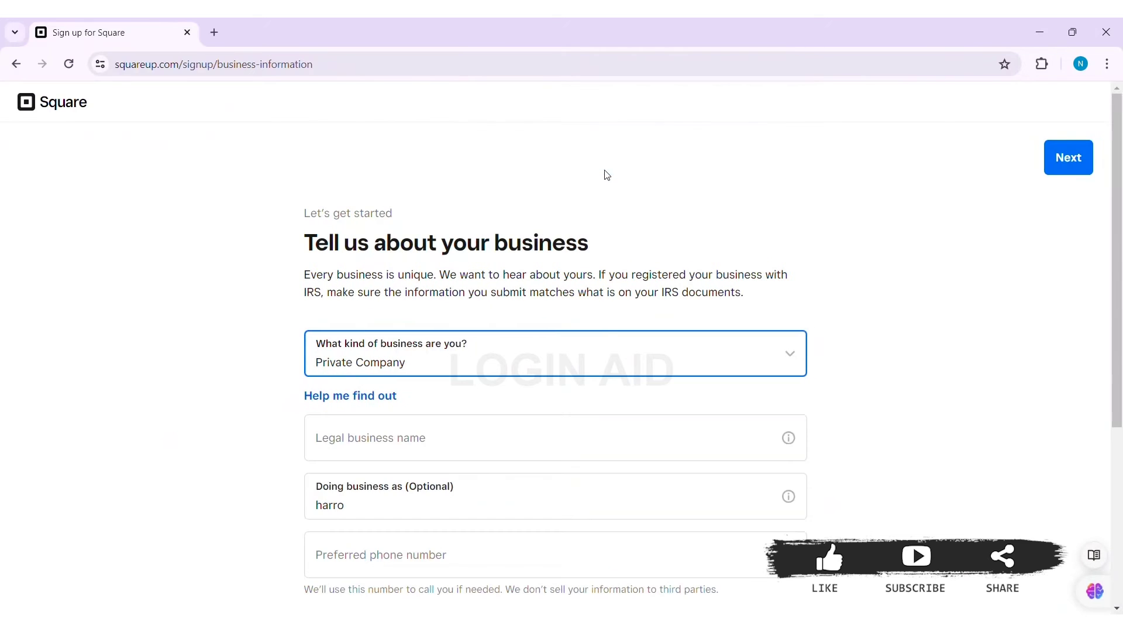
click(569, 441)
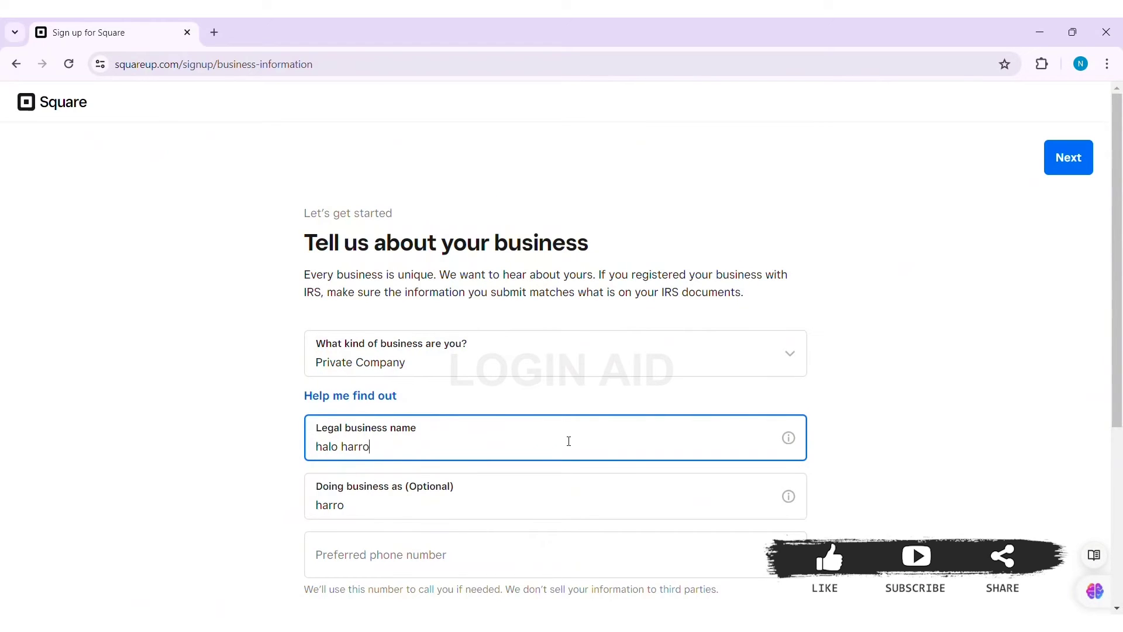
drag(1115, 368, 1110, 464)
Fill in the saved business phone number and the employer identification number.
click(667, 375)
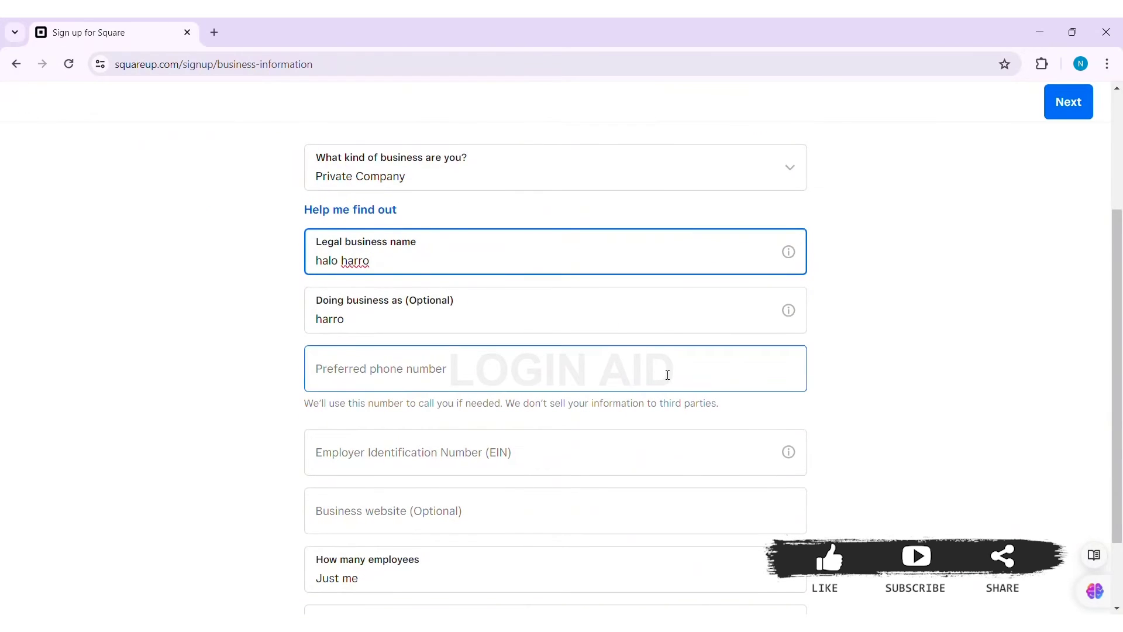
click(446, 410)
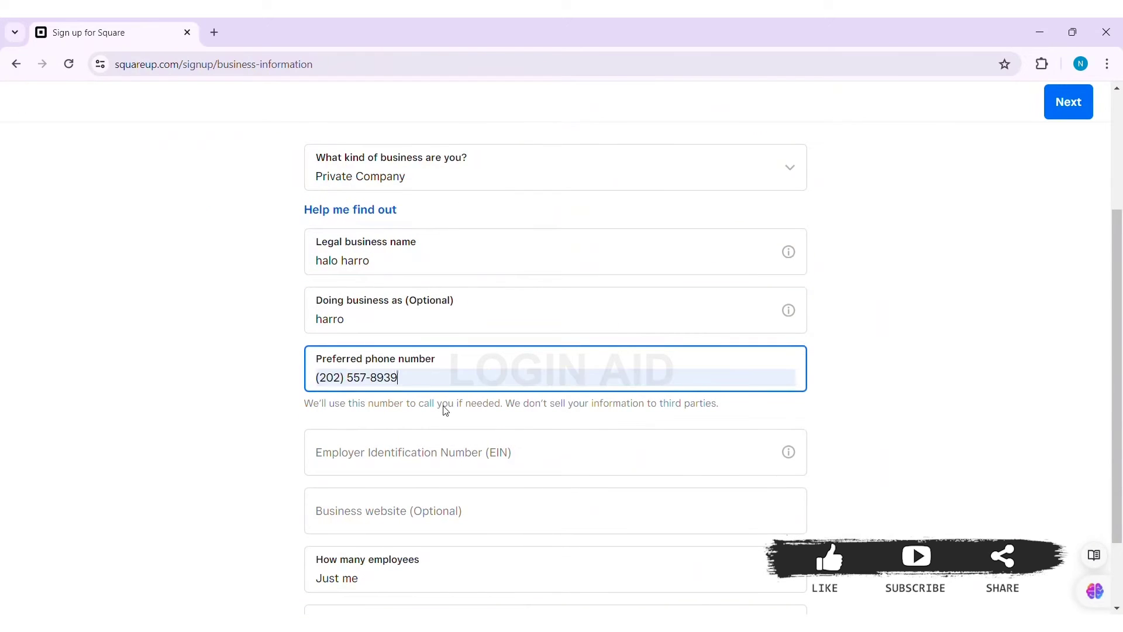
click(421, 458)
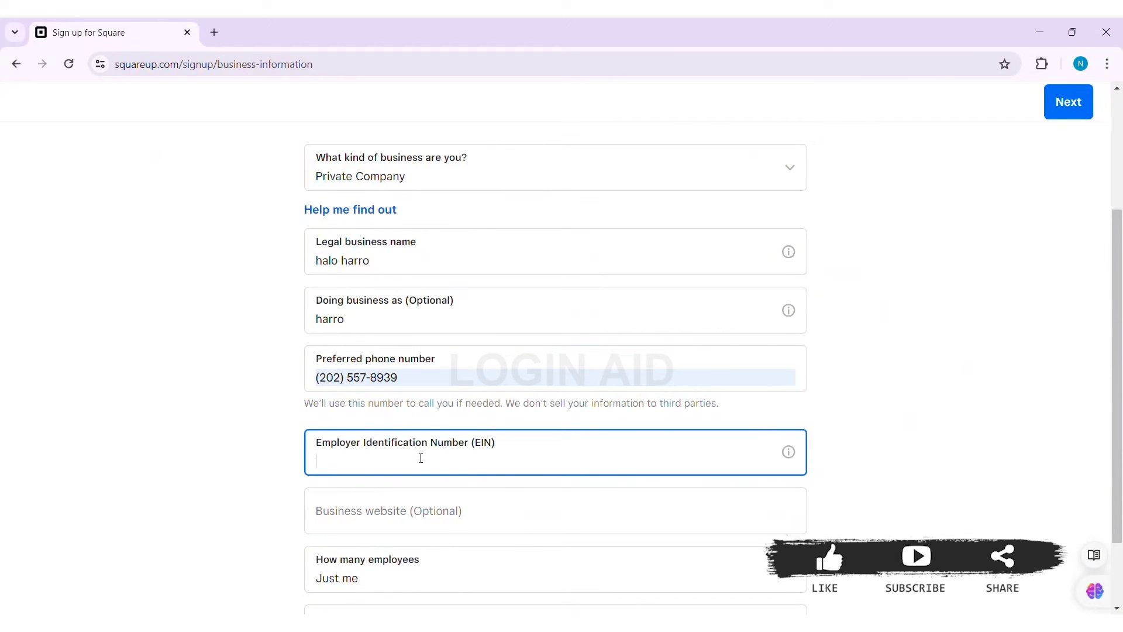
scroll(616, 421, down, 2)
click(616, 421)
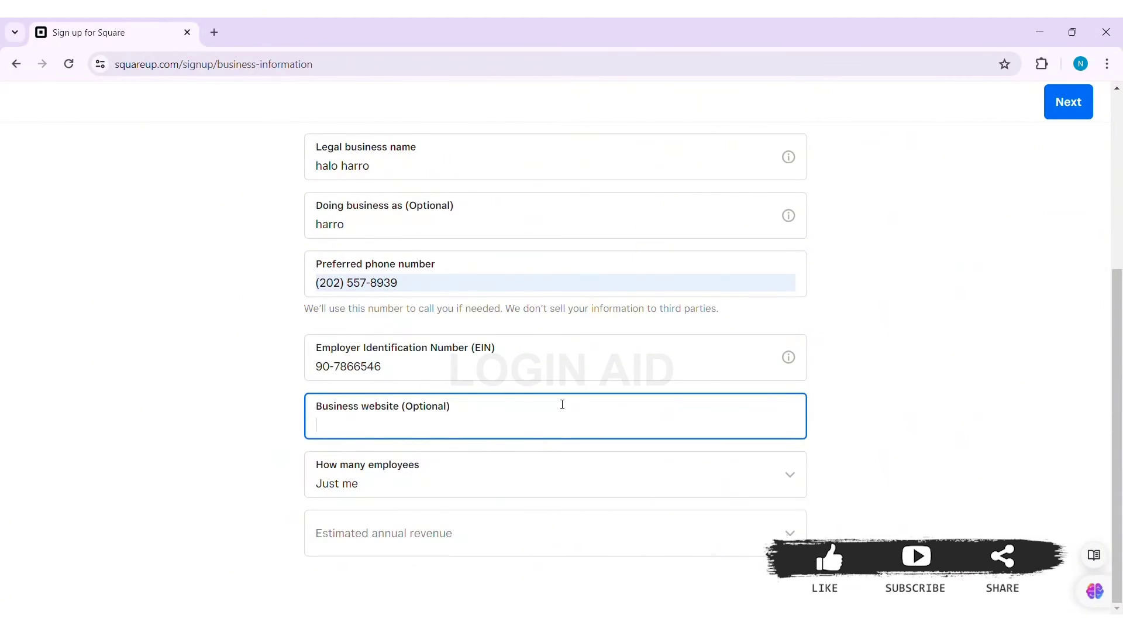
Choose 11-50 employees and $50,000 – $100,000 annual revenue, then submit the details.
click(544, 475)
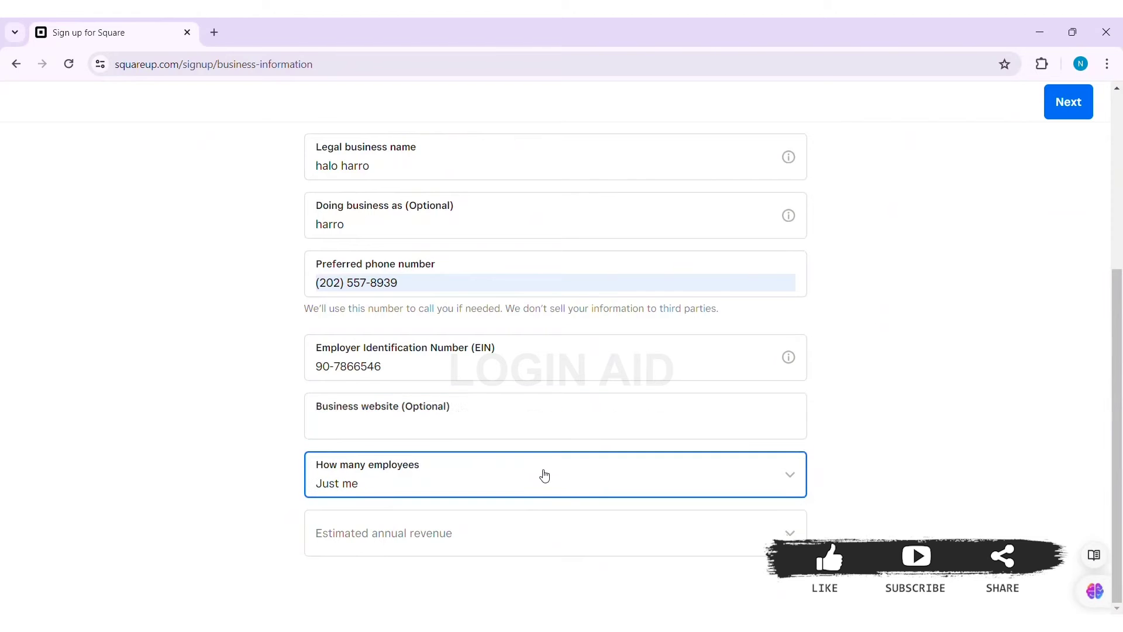
click(544, 475)
click(491, 345)
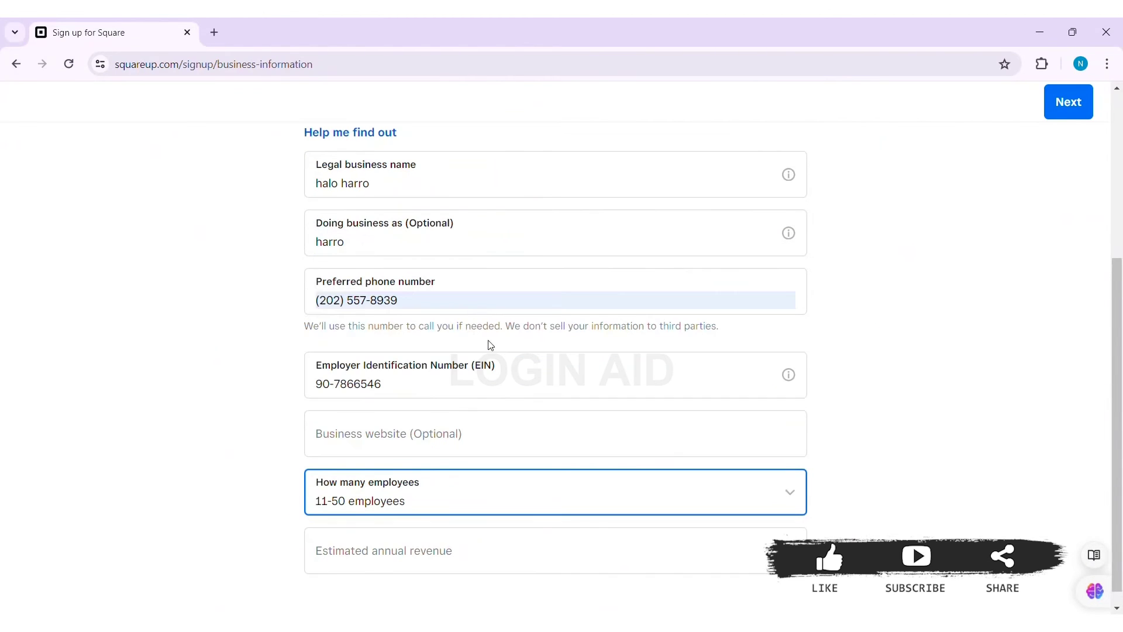
click(444, 556)
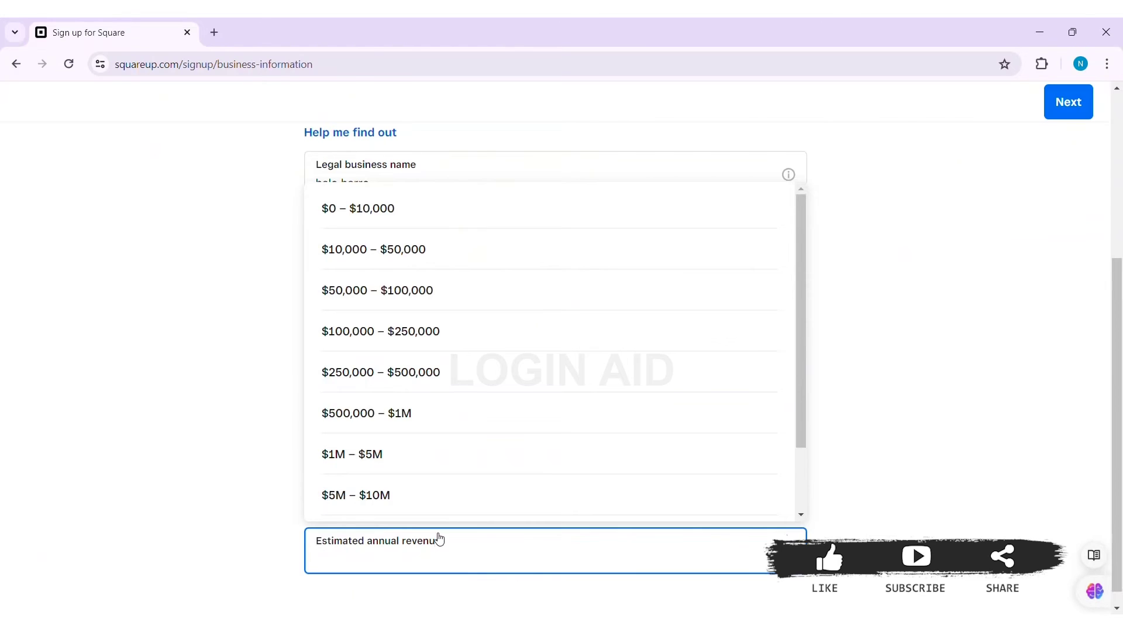
click(470, 312)
scroll(1118, 493, down, 1)
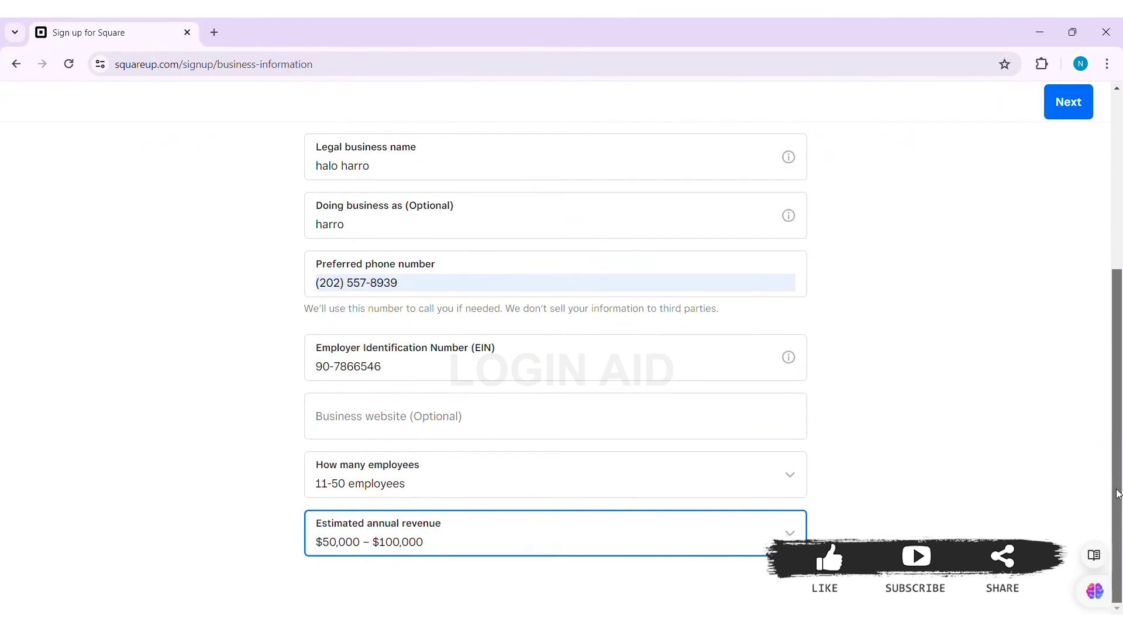
scroll(1104, 418, up, 5)
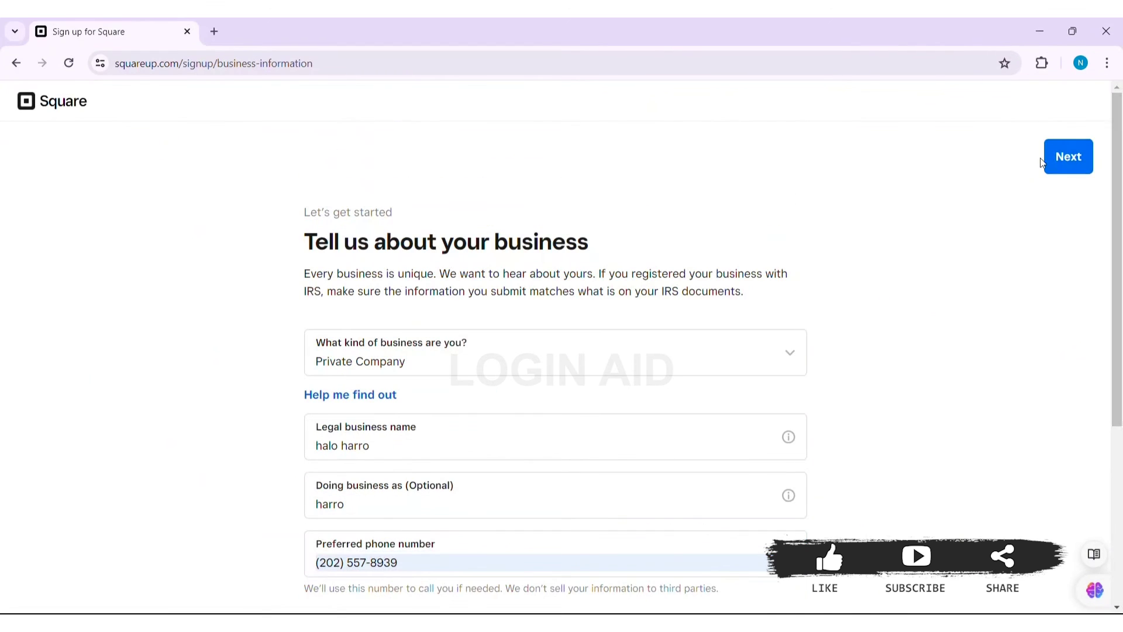
click(1071, 173)
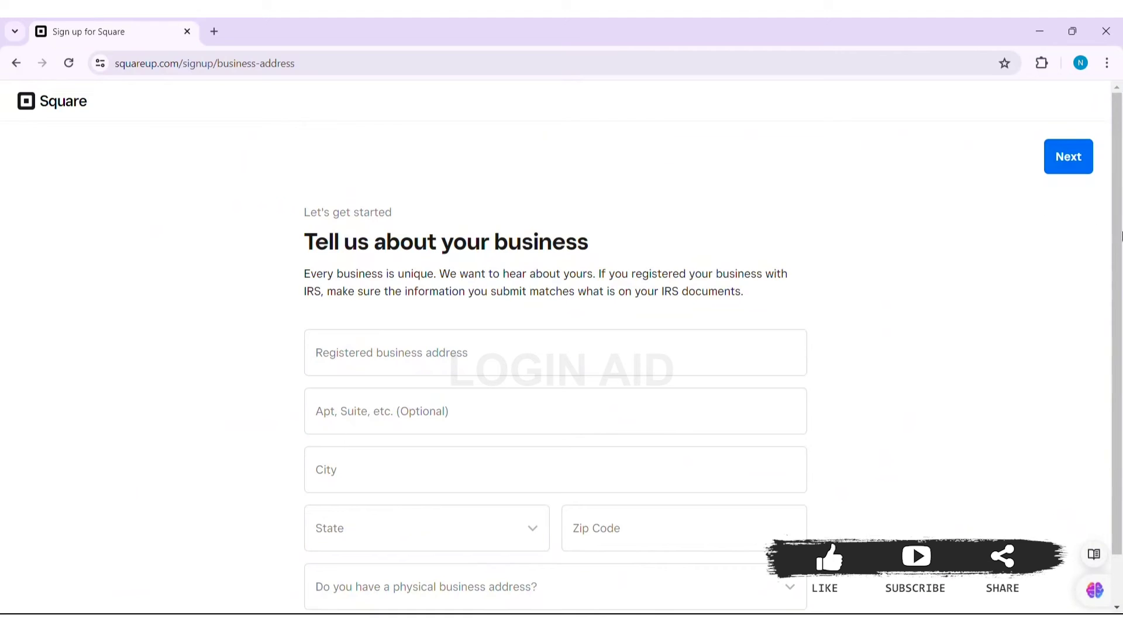
Fill the registered business address, city and state from a suggestion, and enter the zip code.
click(422, 368)
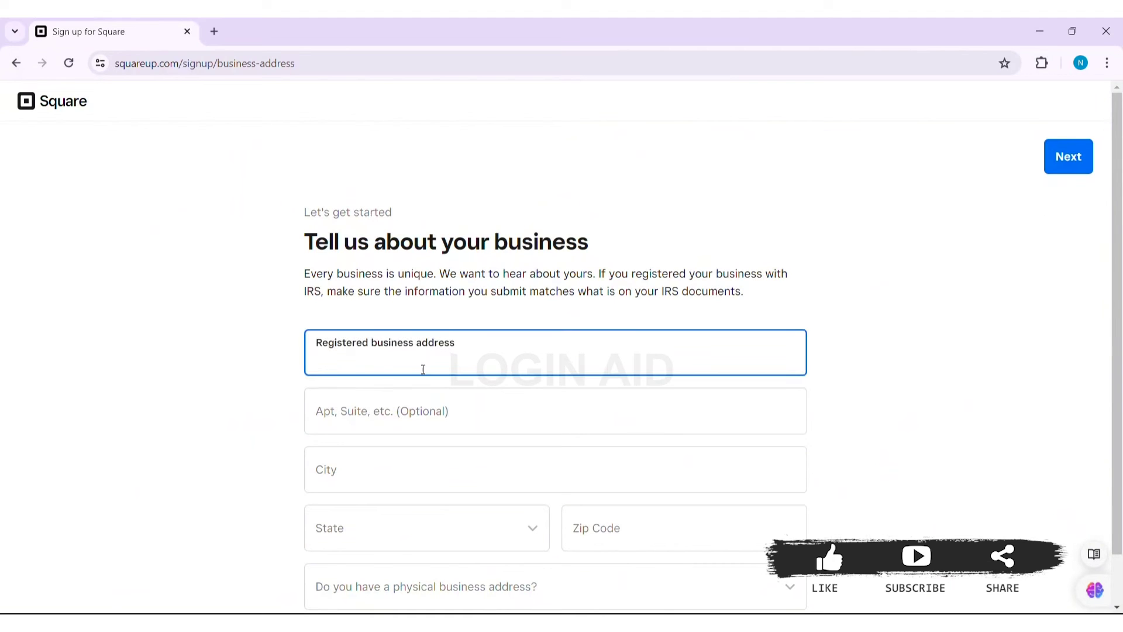
click(445, 405)
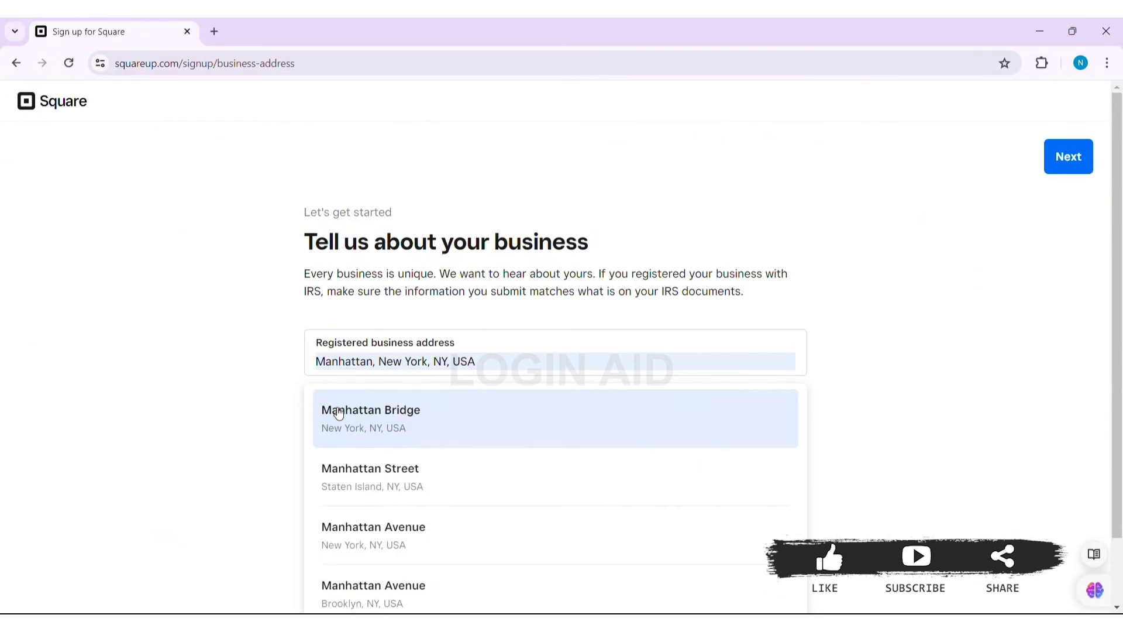
click(339, 413)
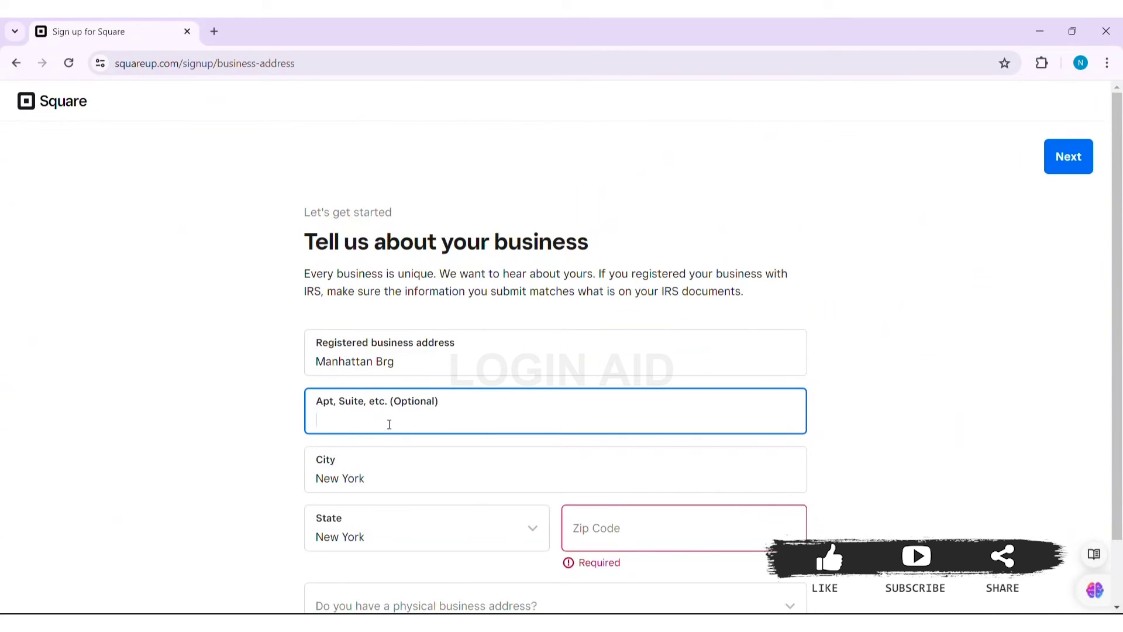
click(381, 489)
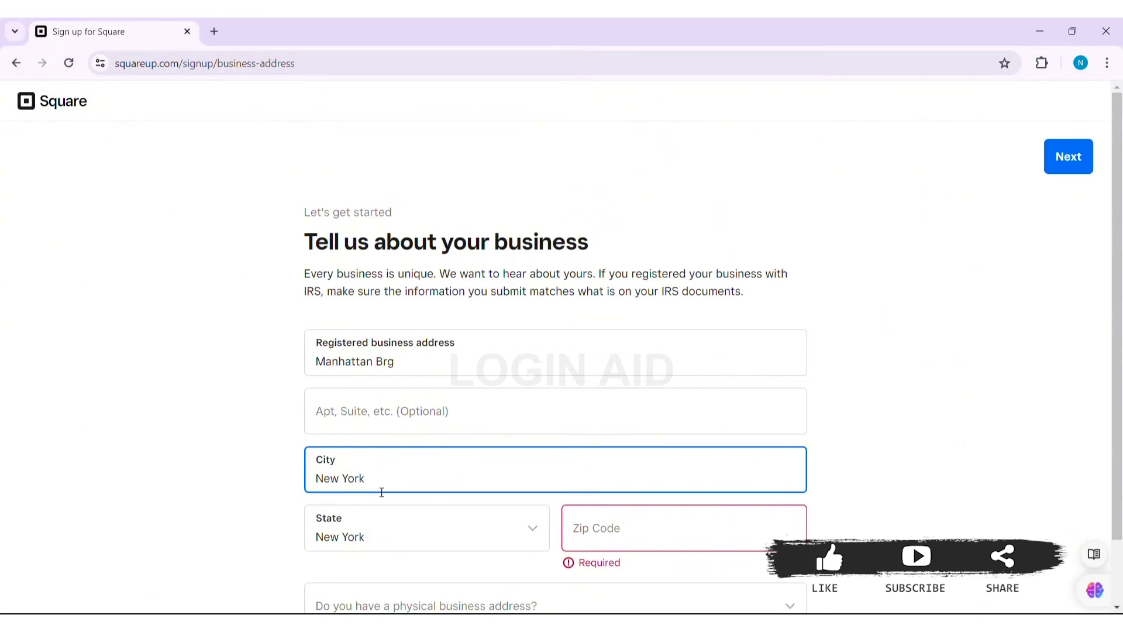
click(377, 535)
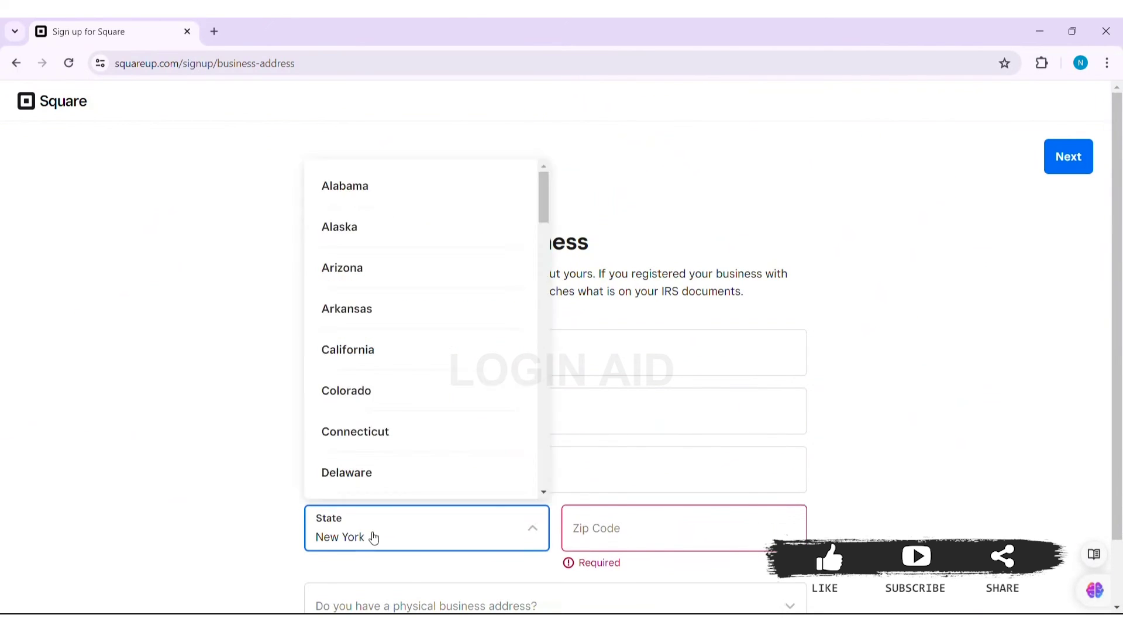
click(624, 535)
text(10004)
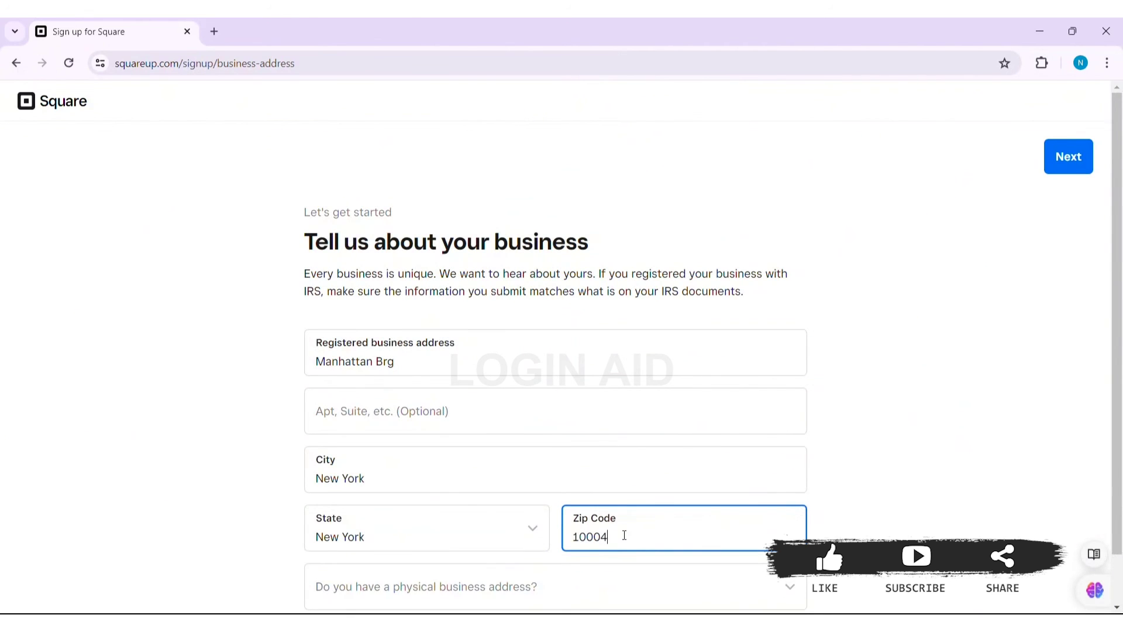
Mark the physical address as the same as the registered address and submit.
scroll(699, 519, down, 1)
click(710, 541)
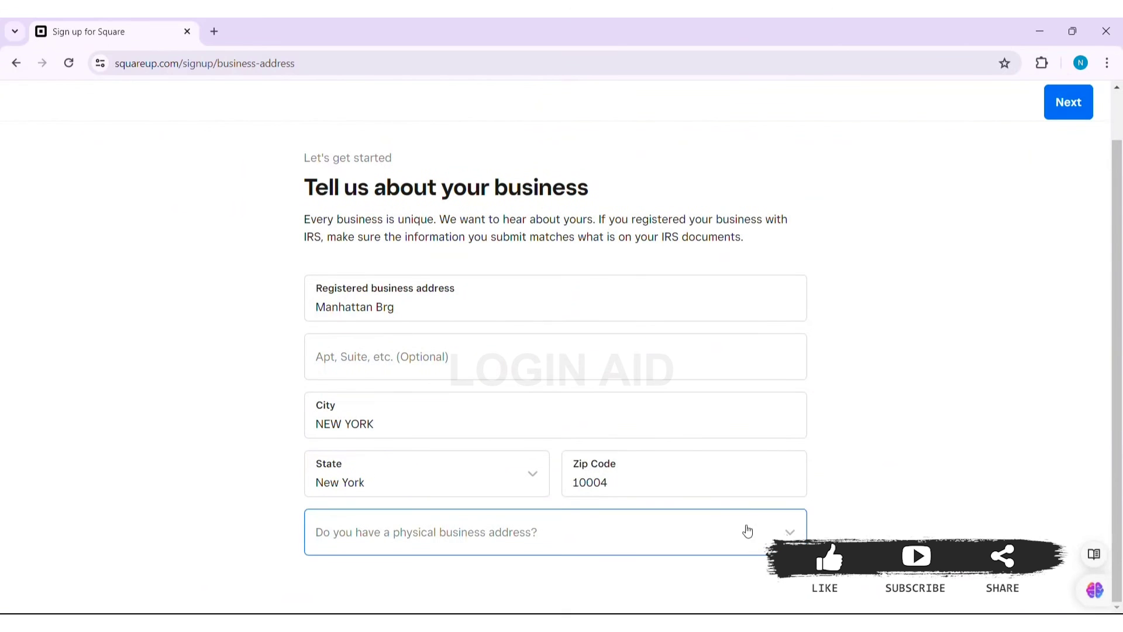
click(727, 532)
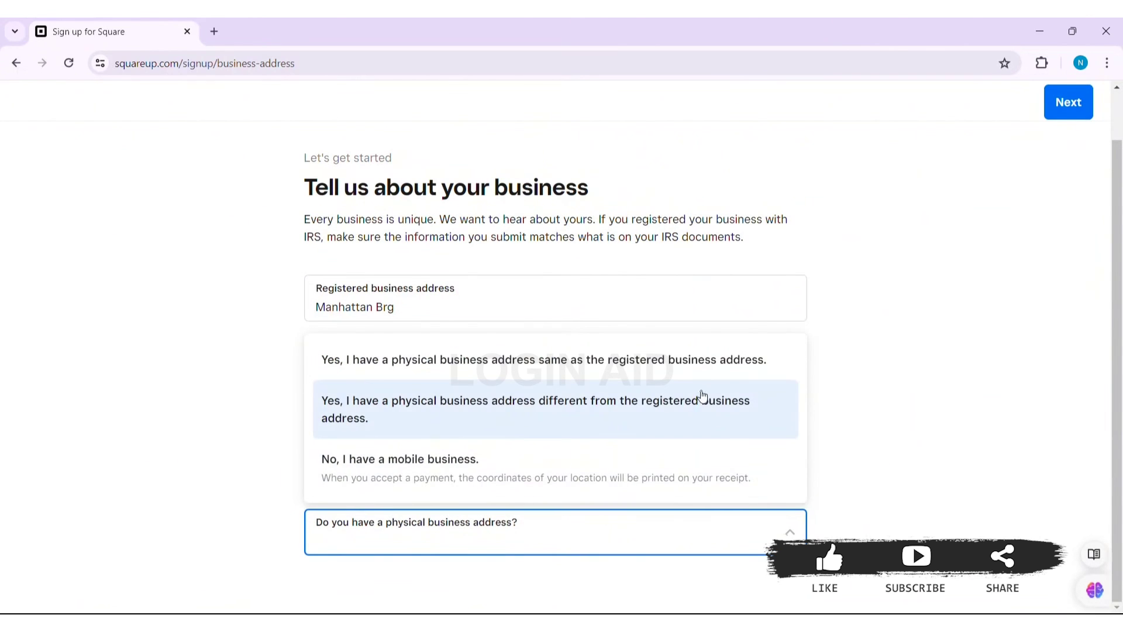
click(696, 364)
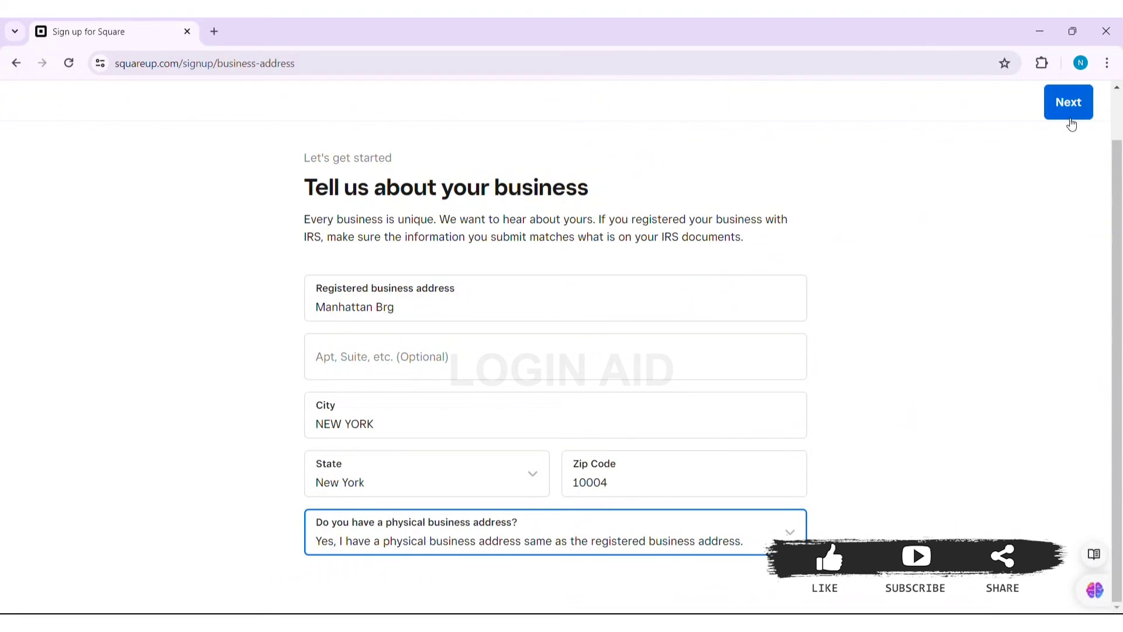
click(1071, 110)
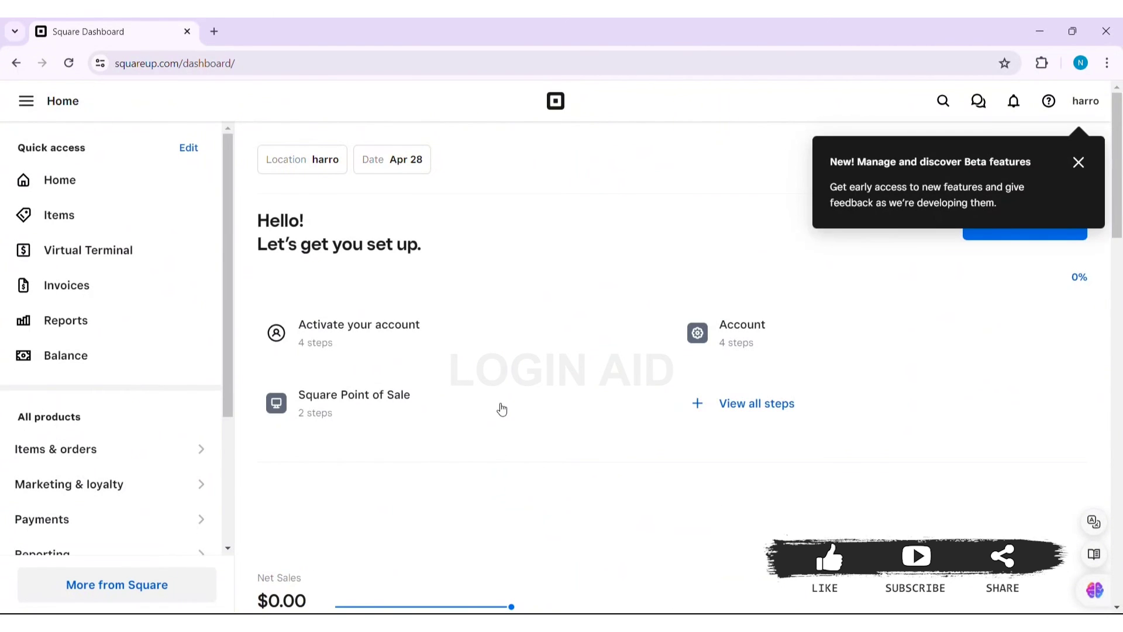
Close the 'Manage and discover Beta features' popup on the Square Dashboard.
click(1080, 162)
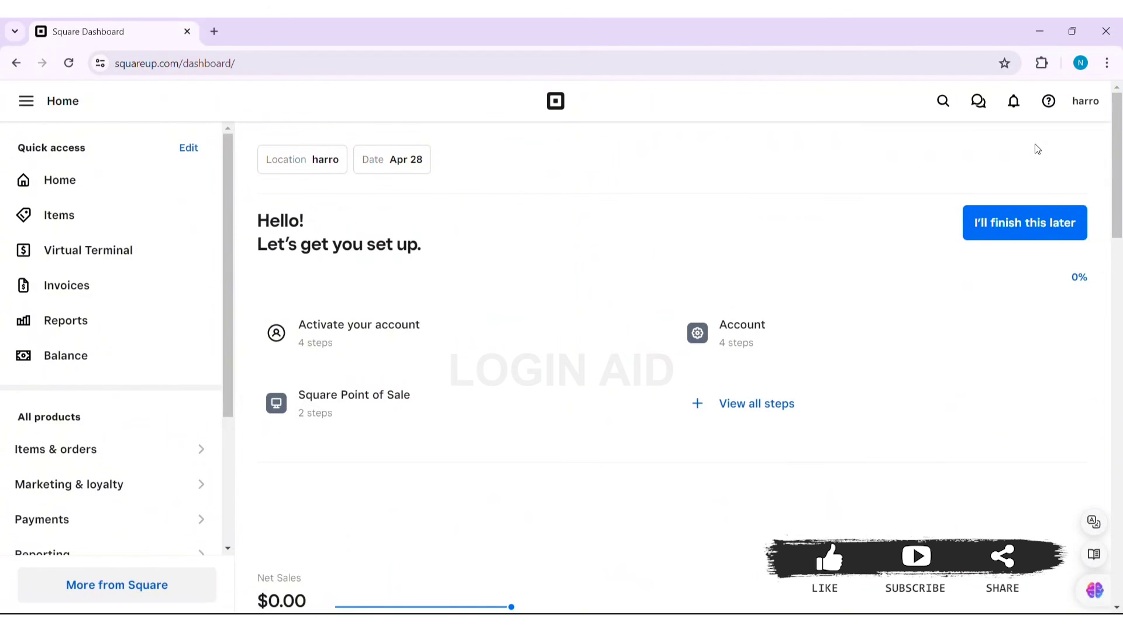